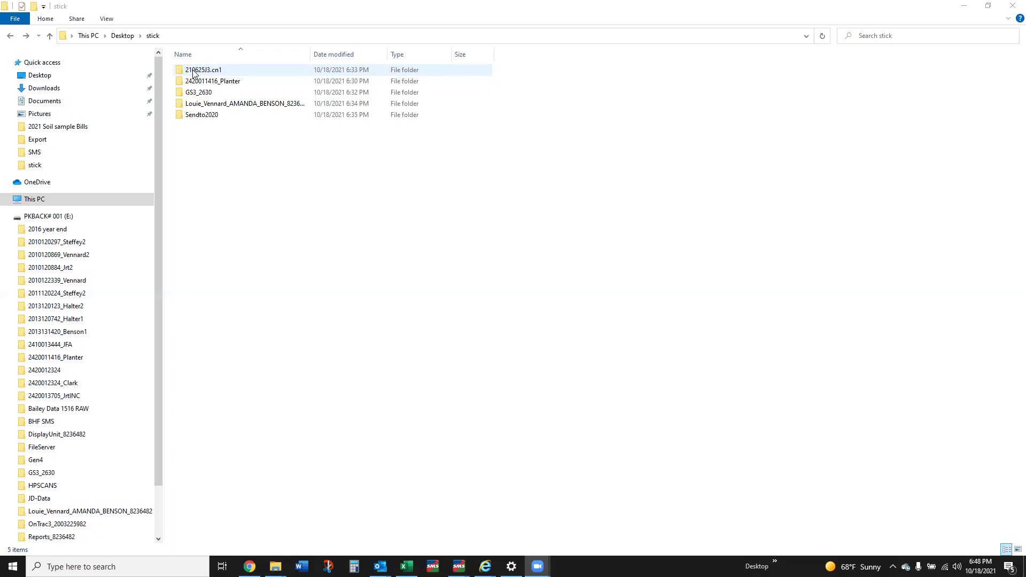
double_click(192, 71)
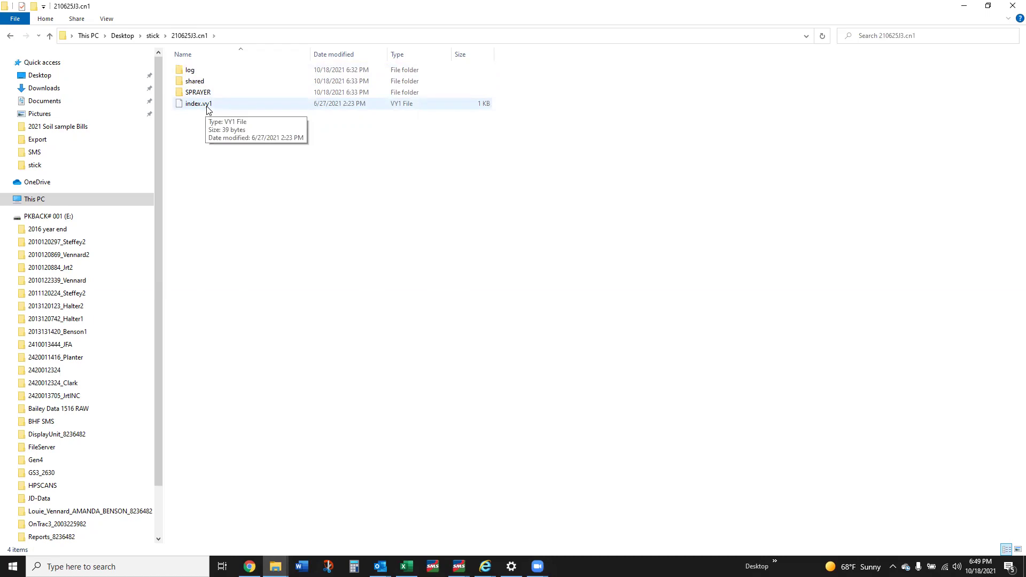
left_click(154, 36)
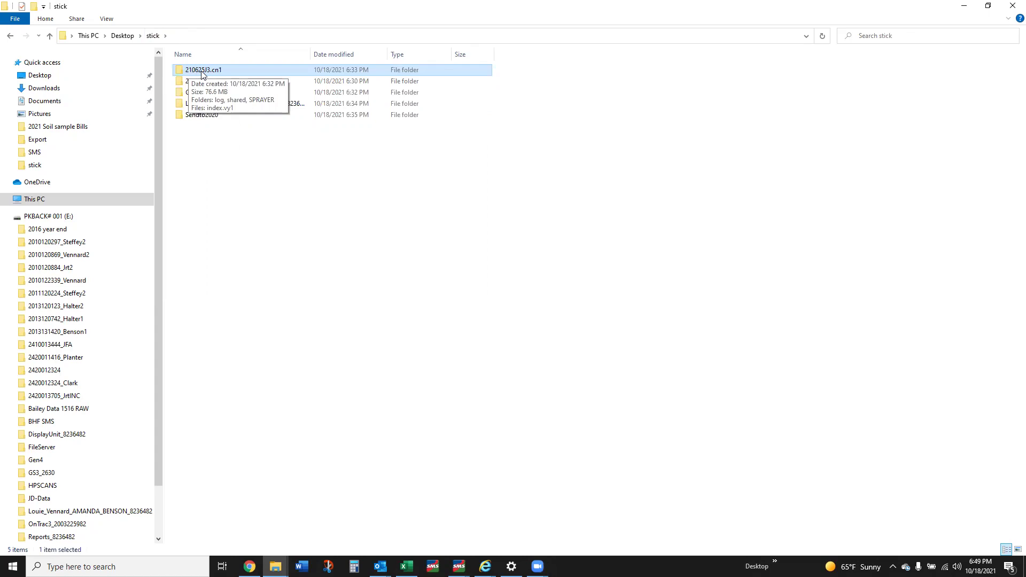
Step: Compress the 210625J3.cn1 folder into a Compressed (zipped) folder inside stick
left_click(422, 192)
left_click(215, 74)
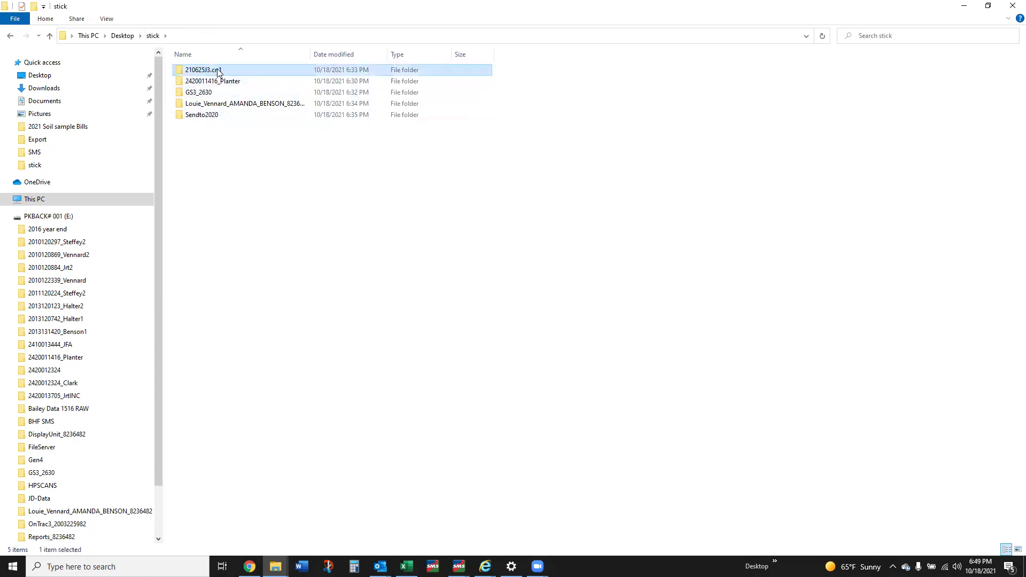
right_click(217, 73)
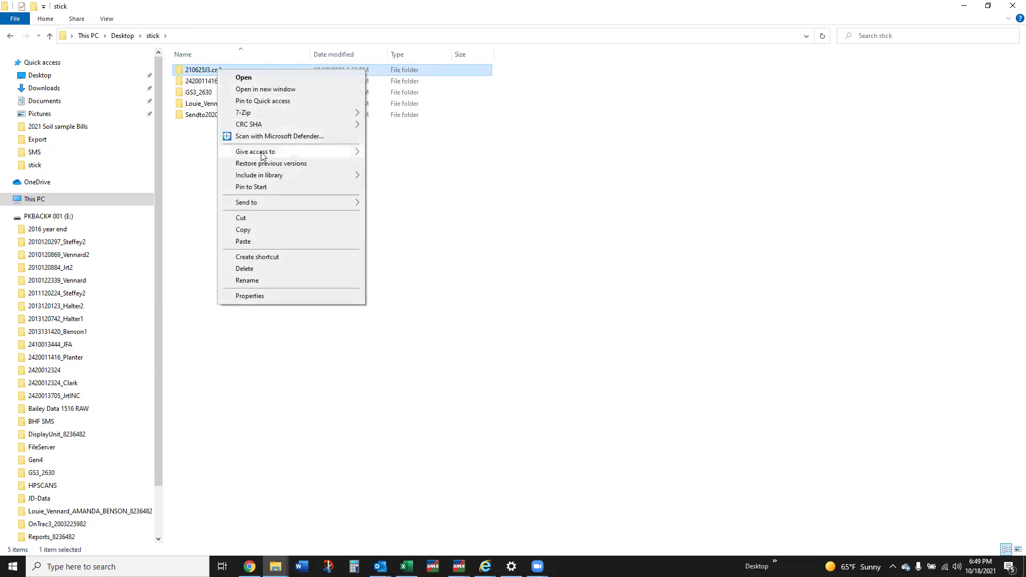
mouse_move(268, 199)
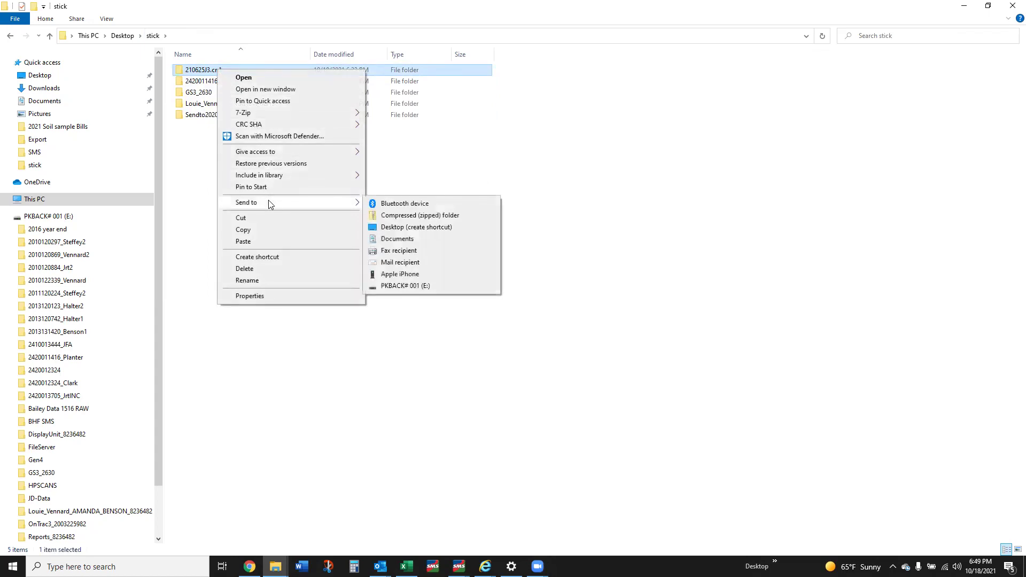
left_click(446, 216)
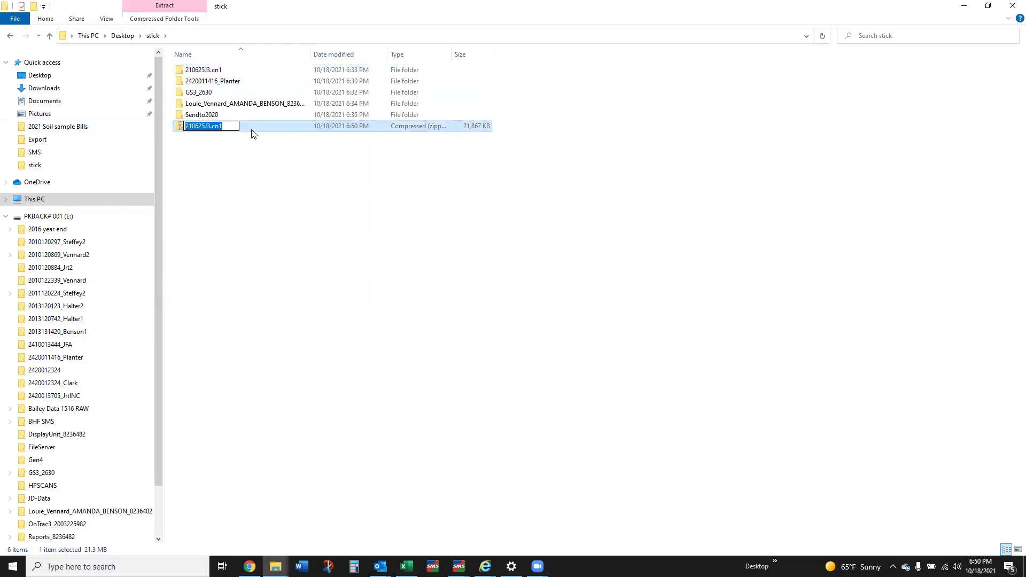
Step: Keep the default name 210625J3.cn1 for the new 21,887 KB zip and clear the selection
left_click(259, 150)
left_click(213, 130)
right_click(214, 130)
left_click(490, 237)
left_click(490, 237)
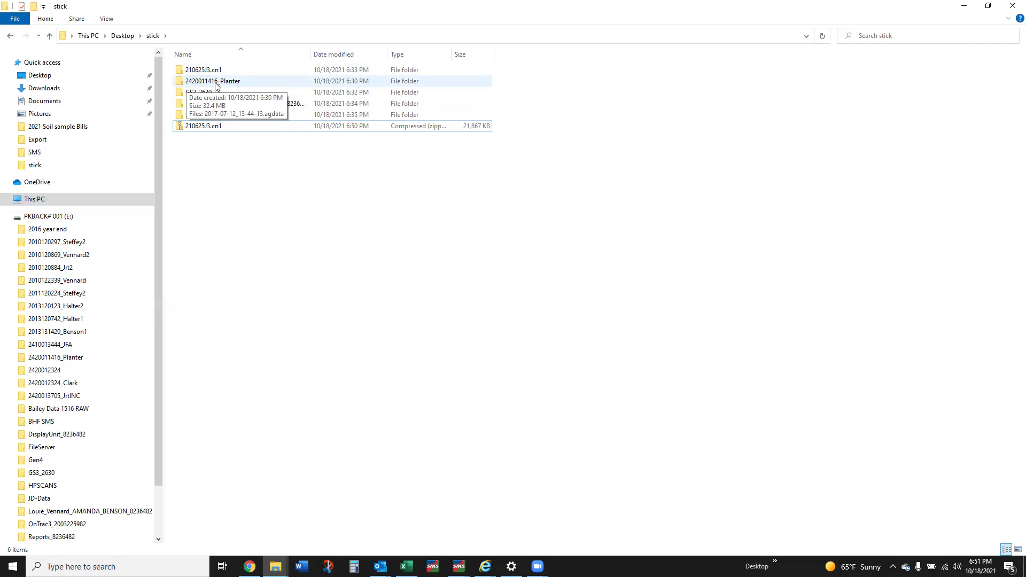
double_click(224, 85)
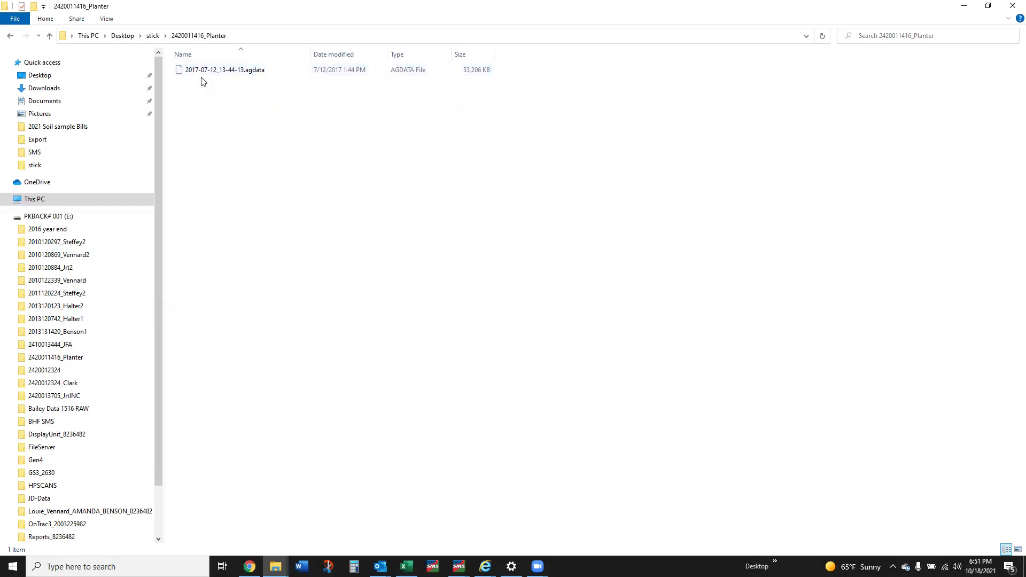
left_click(153, 35)
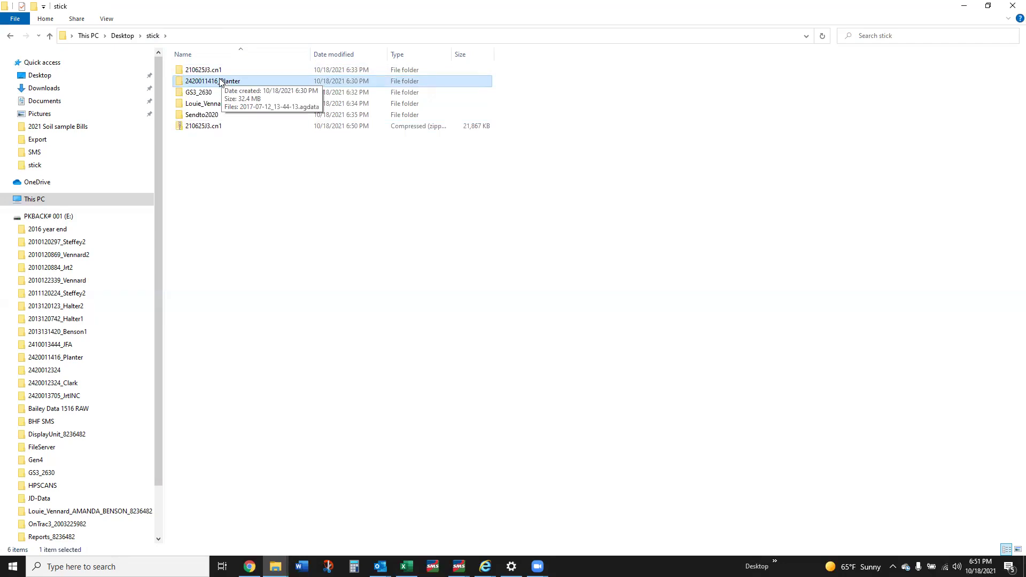
double_click(220, 82)
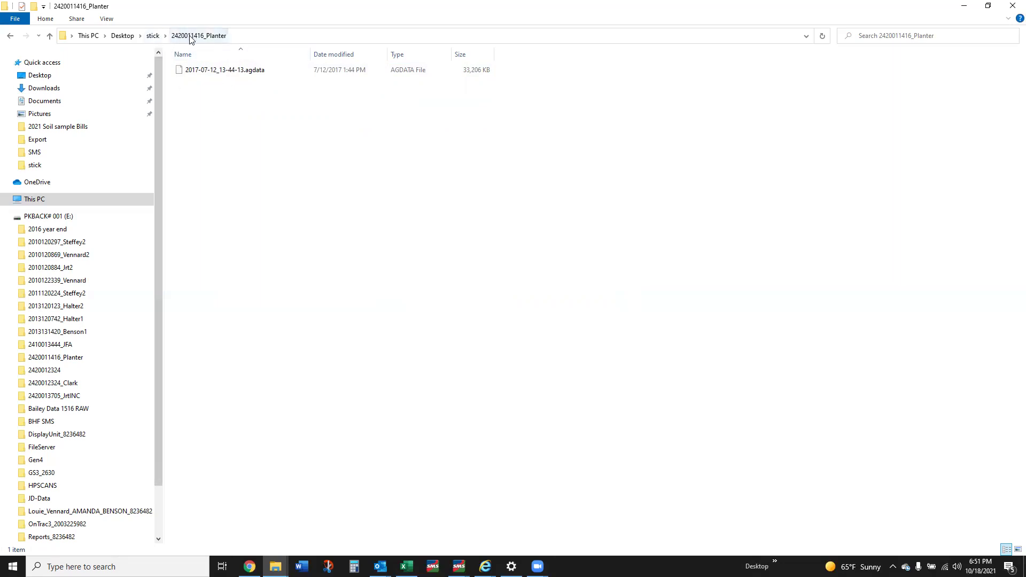
left_click(151, 36)
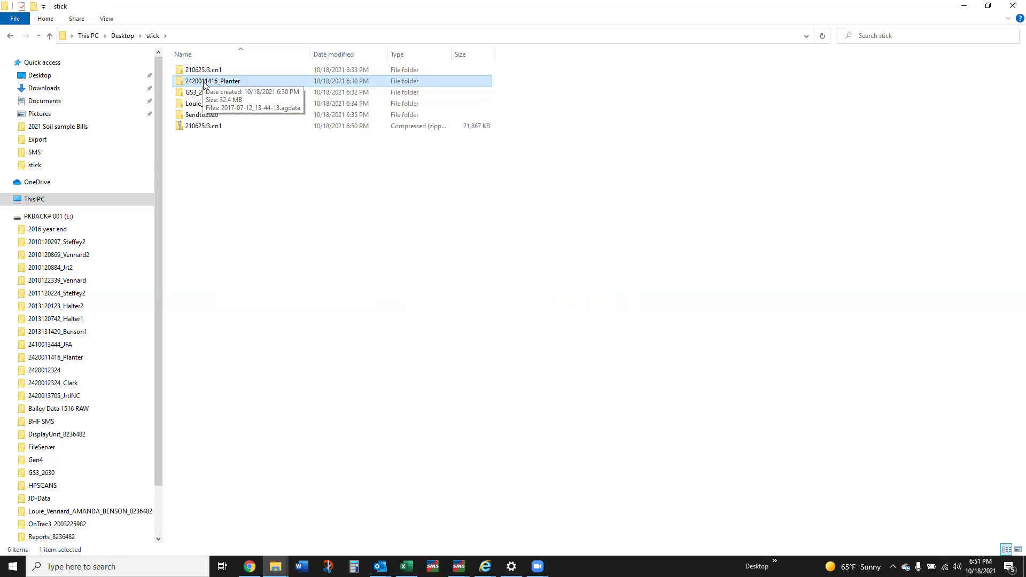
right_click(203, 85)
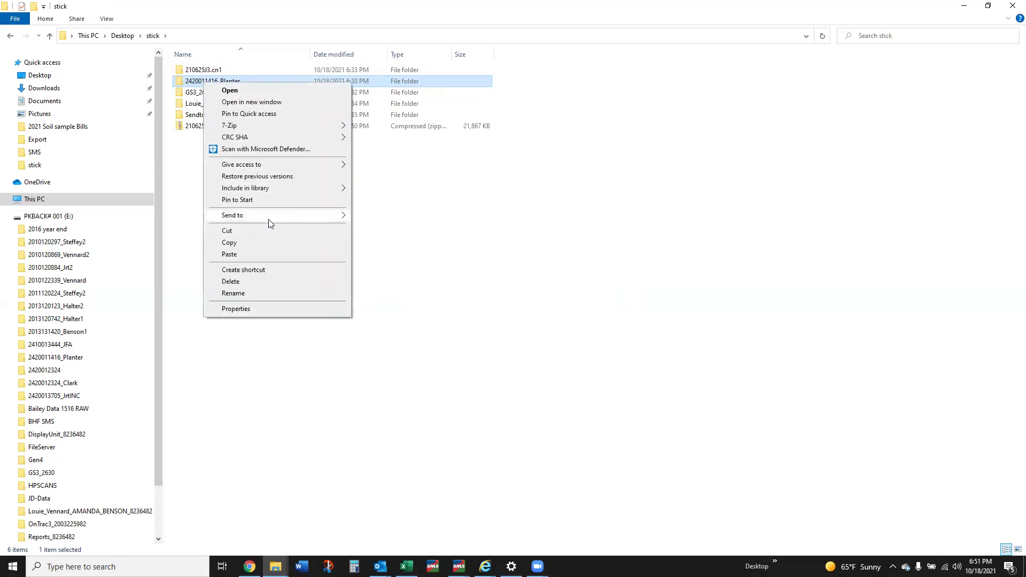
mouse_move(271, 223)
left_click(402, 228)
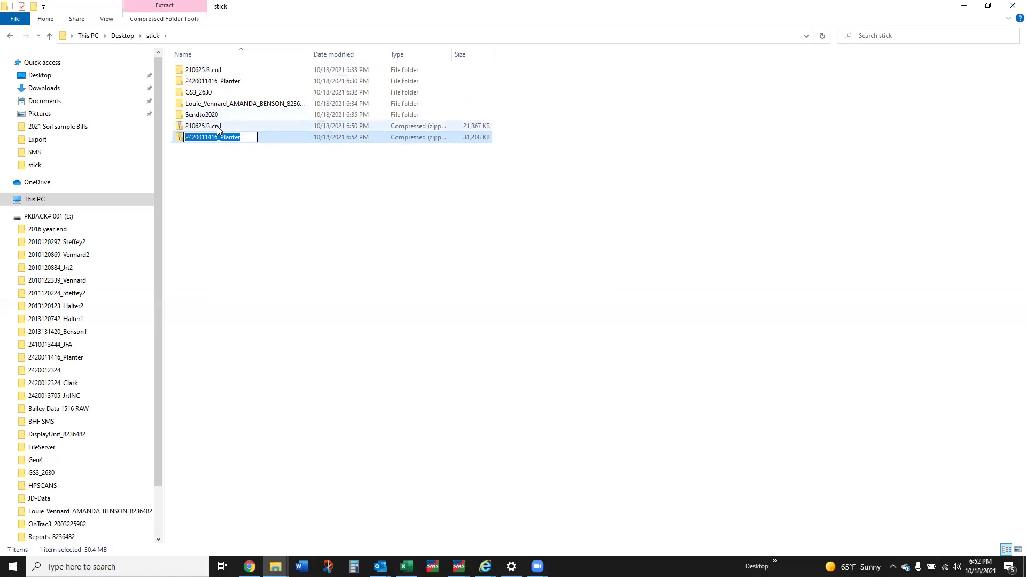
left_click(193, 177)
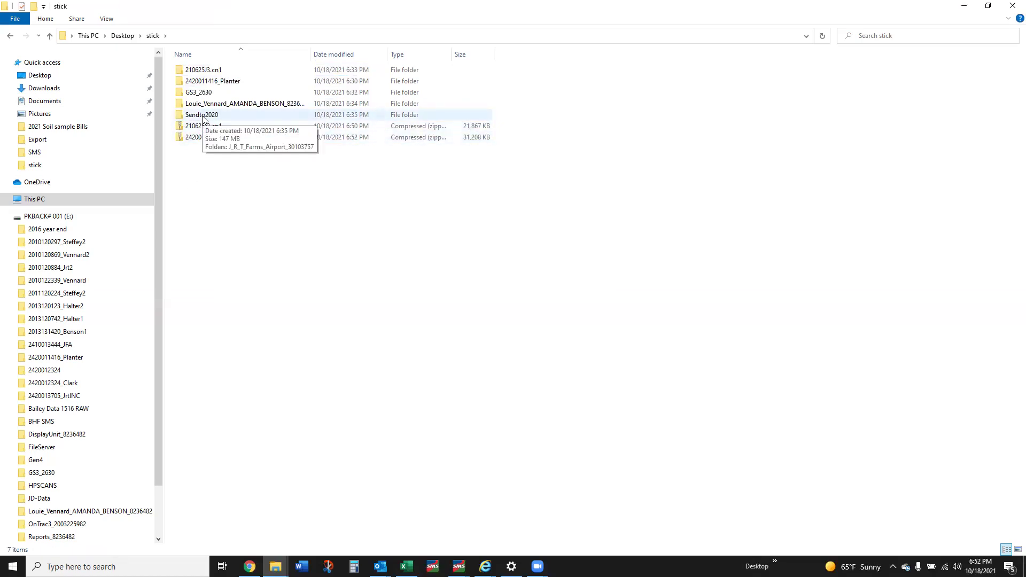
Step: Browse Sendto2020 down through its farm folder, 2021 and 130, then return to stick
double_click(203, 116)
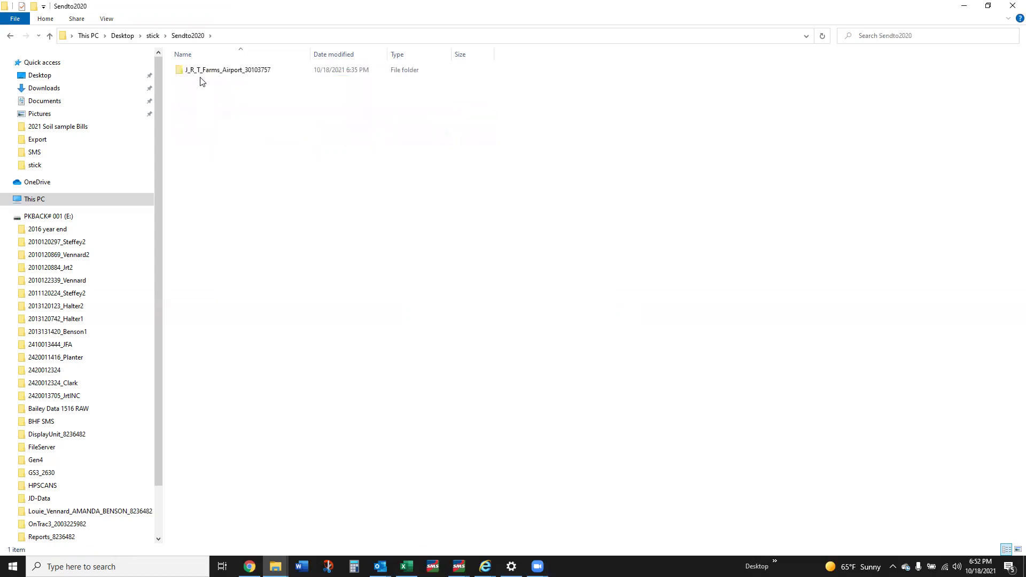
left_click(10, 35)
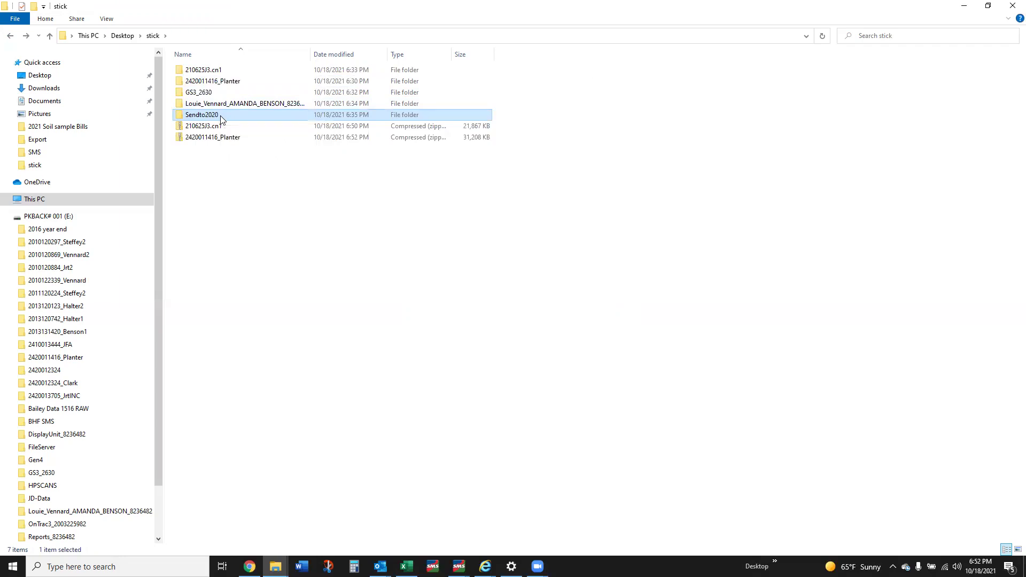
double_click(220, 116)
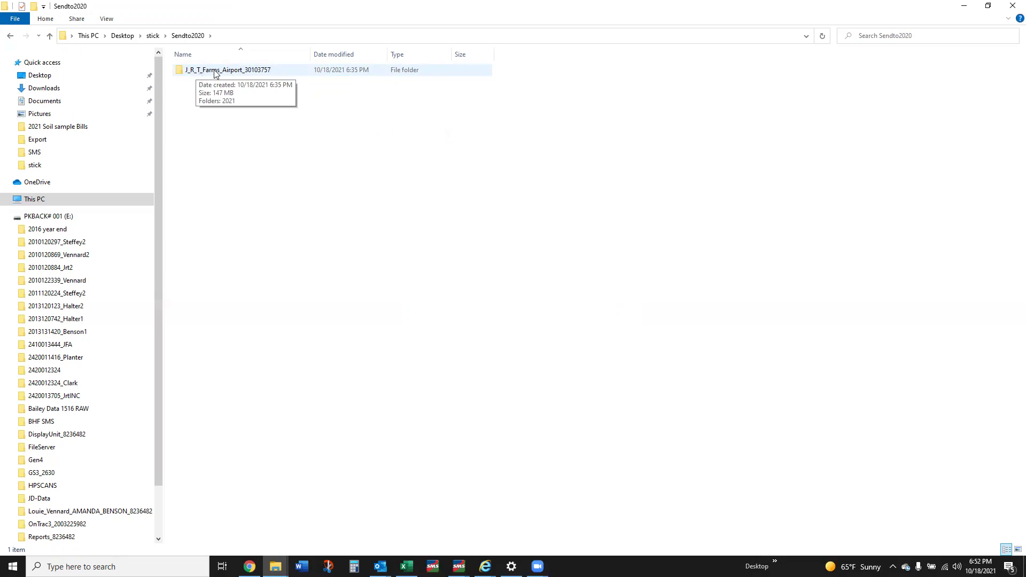
double_click(232, 70)
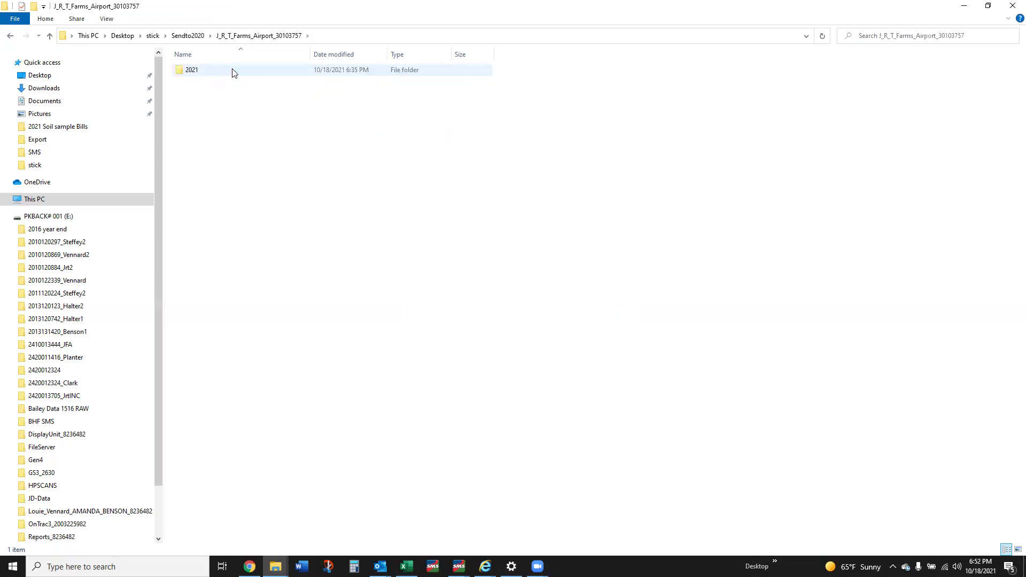
double_click(193, 75)
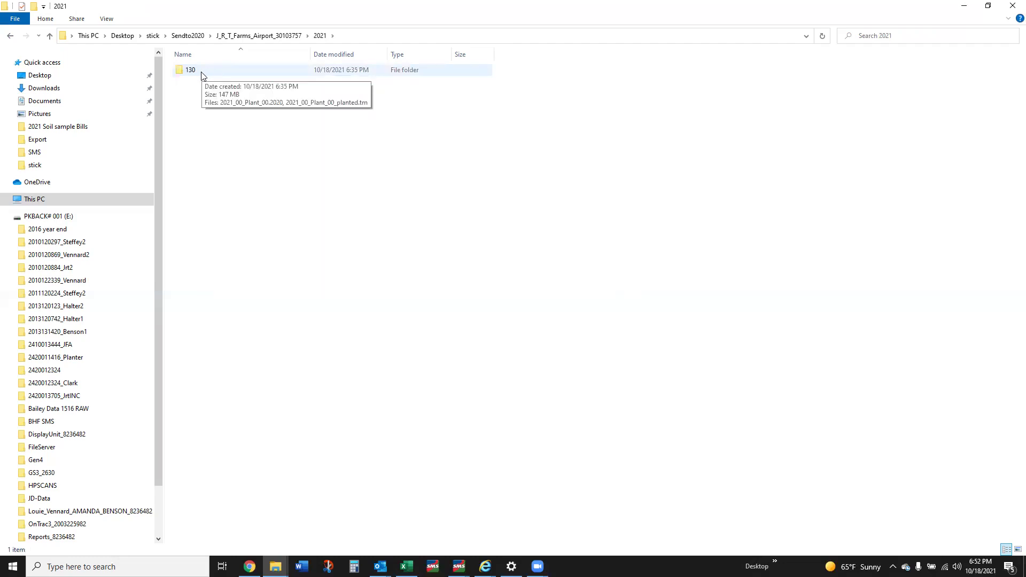
double_click(202, 75)
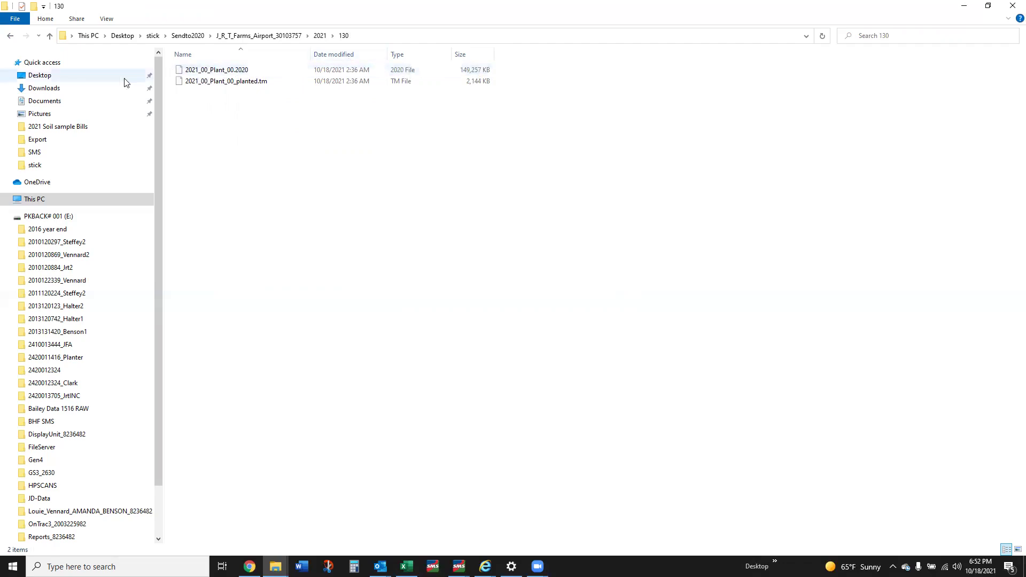
left_click(10, 36)
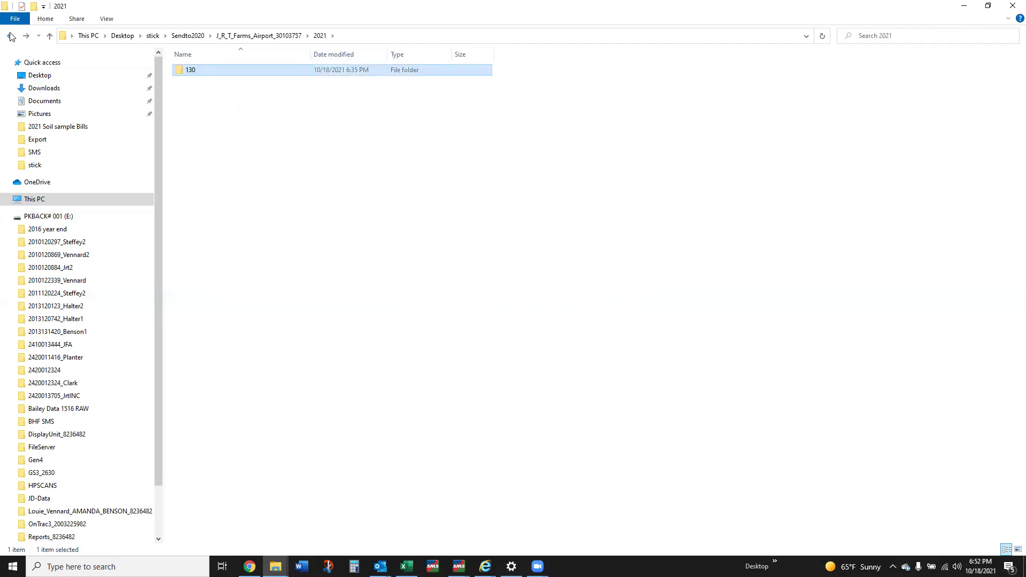
left_click(10, 36)
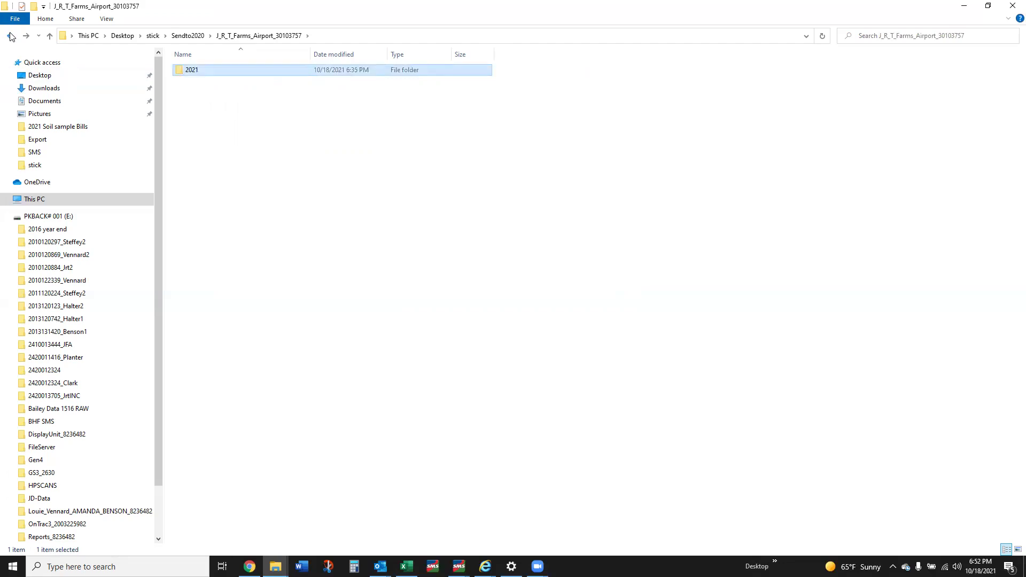
left_click(10, 36)
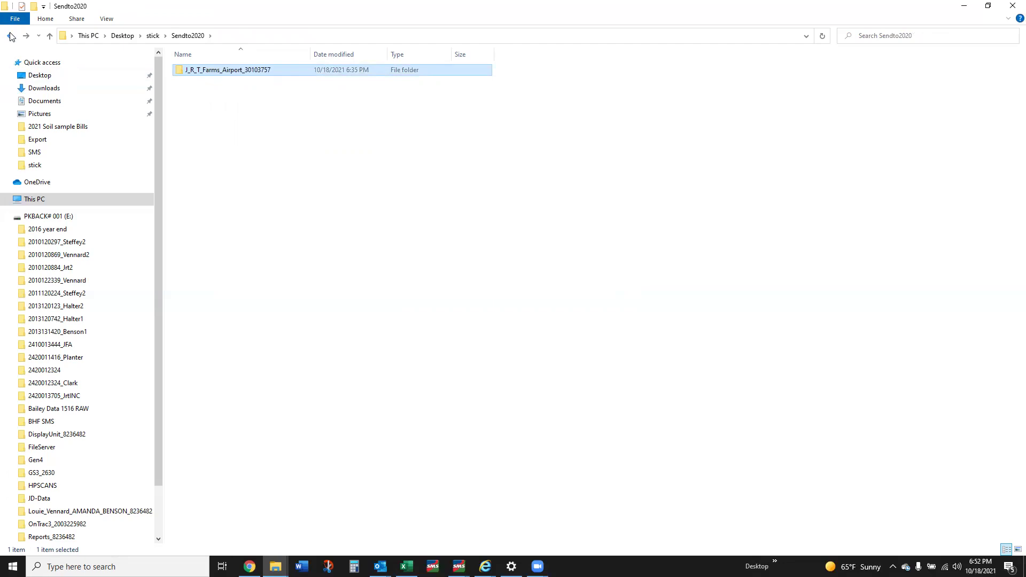
left_click(10, 36)
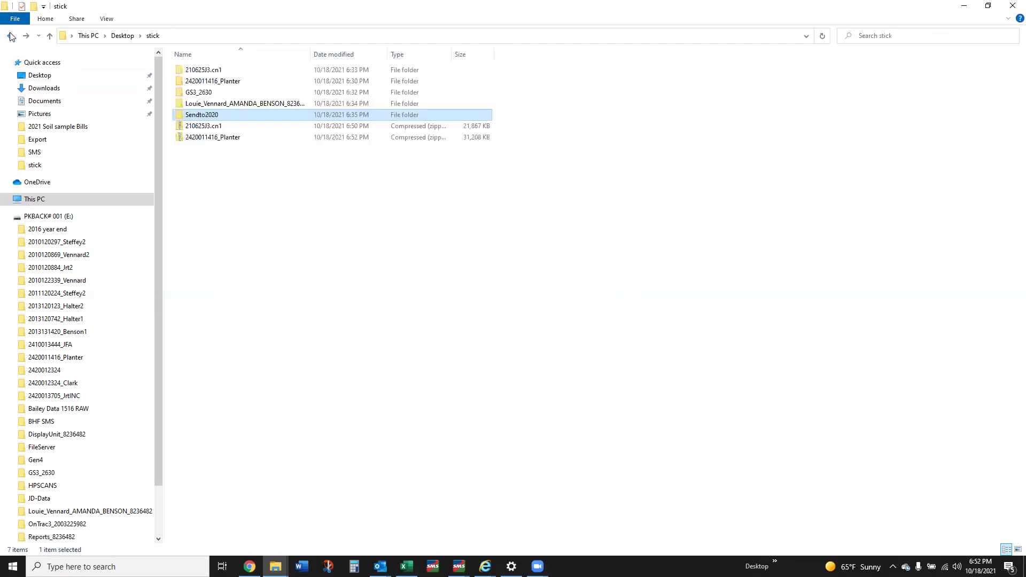
Step: Recheck Sendto2020 and its farm folder, then come back to the stick listing
double_click(244, 115)
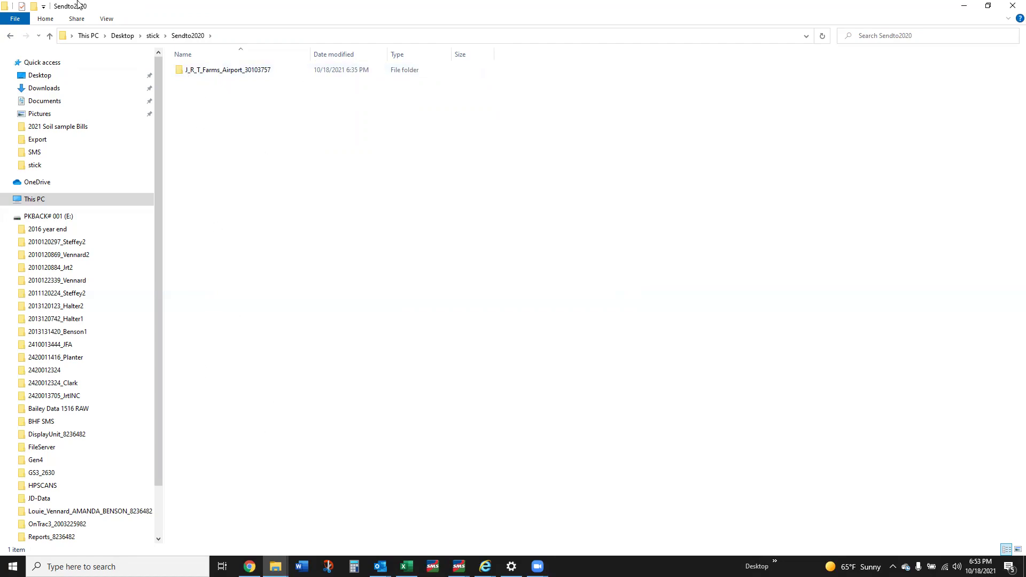
left_click(10, 36)
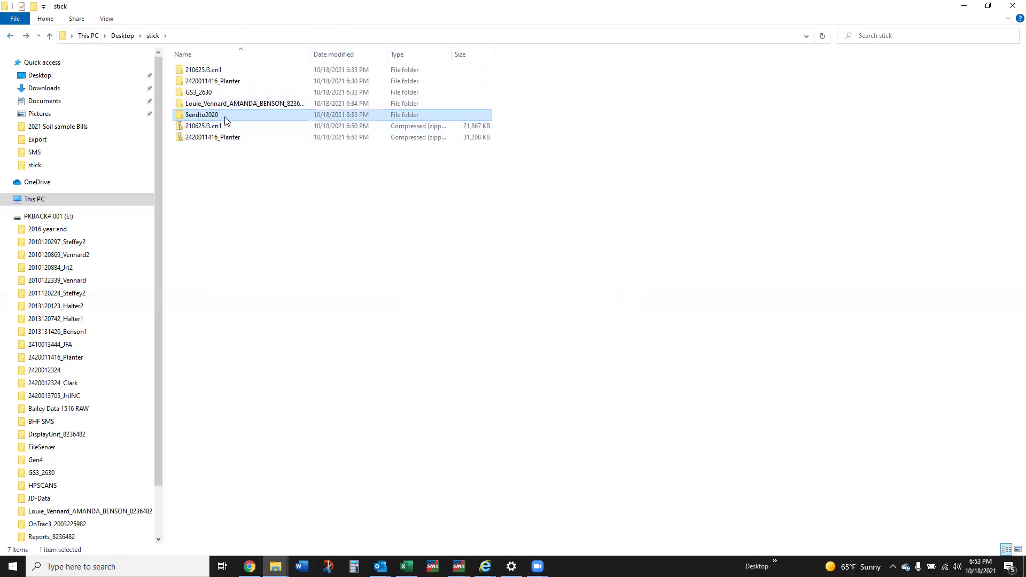
double_click(207, 118)
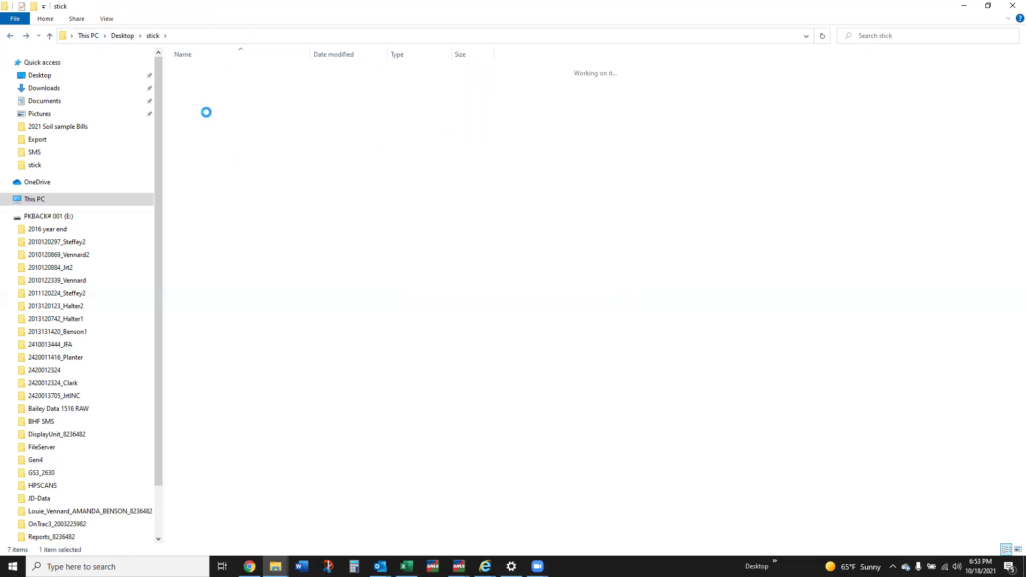
double_click(200, 72)
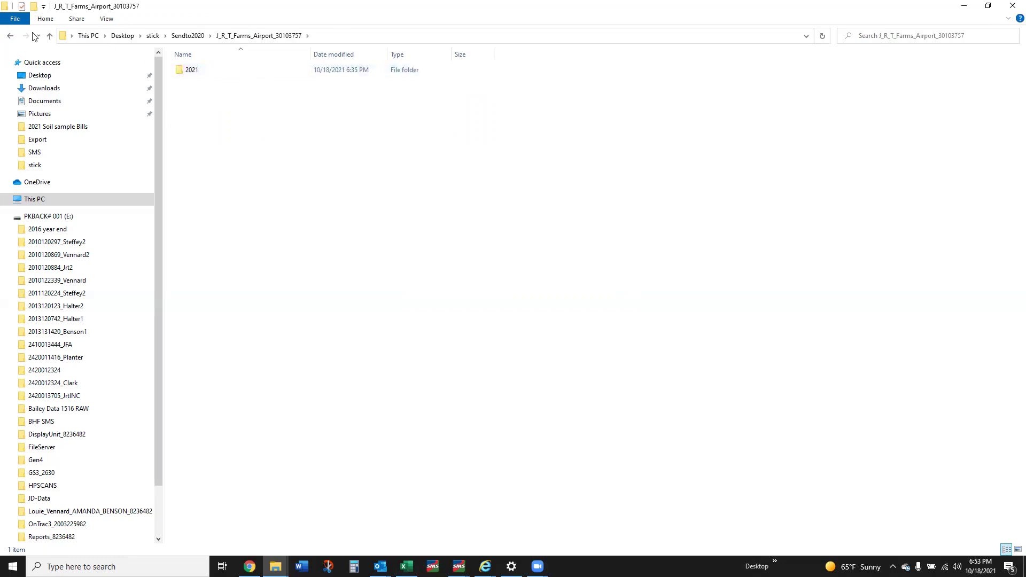
left_click(10, 37)
left_click(10, 36)
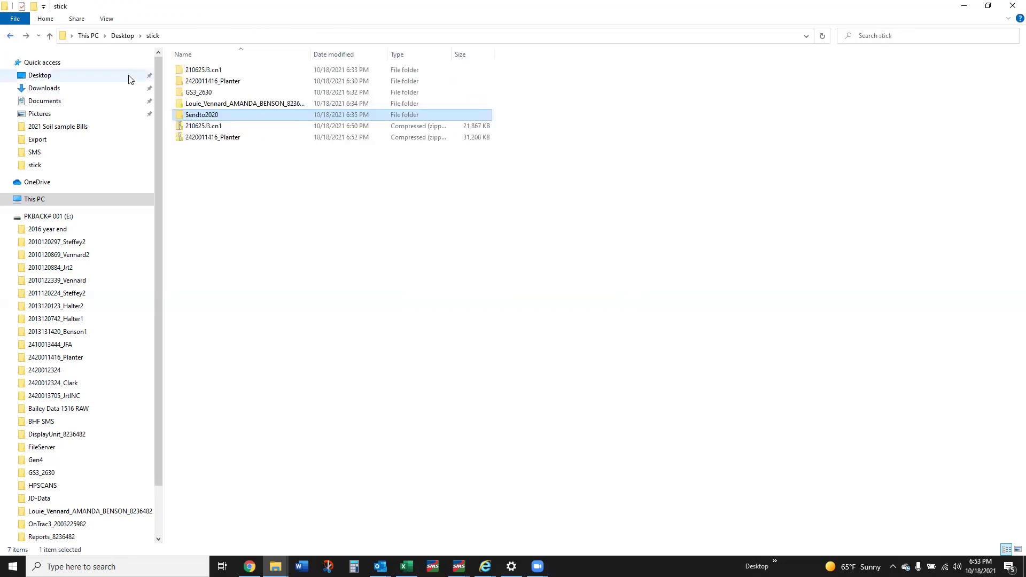
Step: Compress Sendto2020 into a 35,910 KB Sendto2020 zip, then open the customer-named export folder
right_click(214, 118)
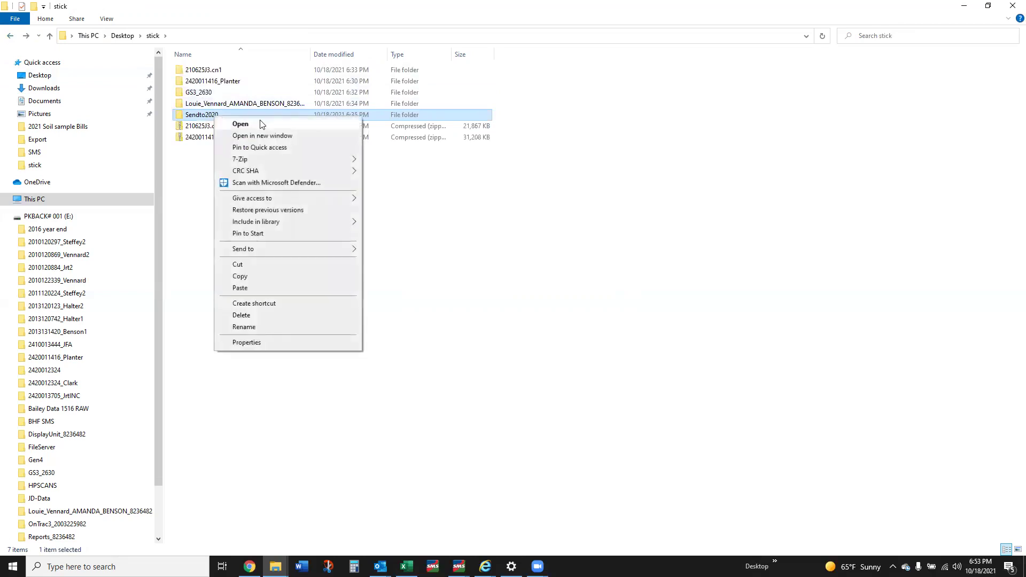
mouse_move(278, 251)
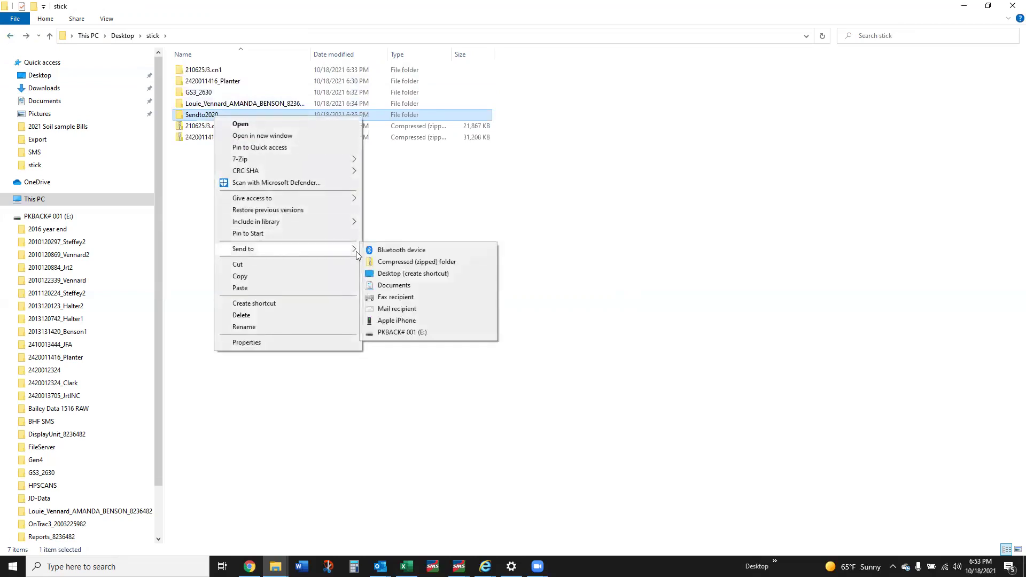
left_click(398, 266)
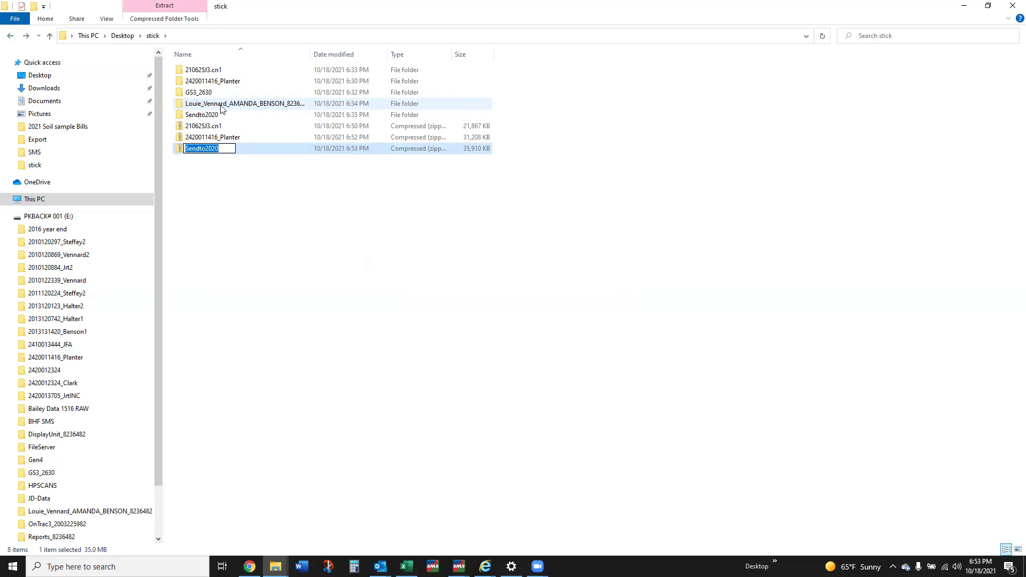
double_click(255, 107)
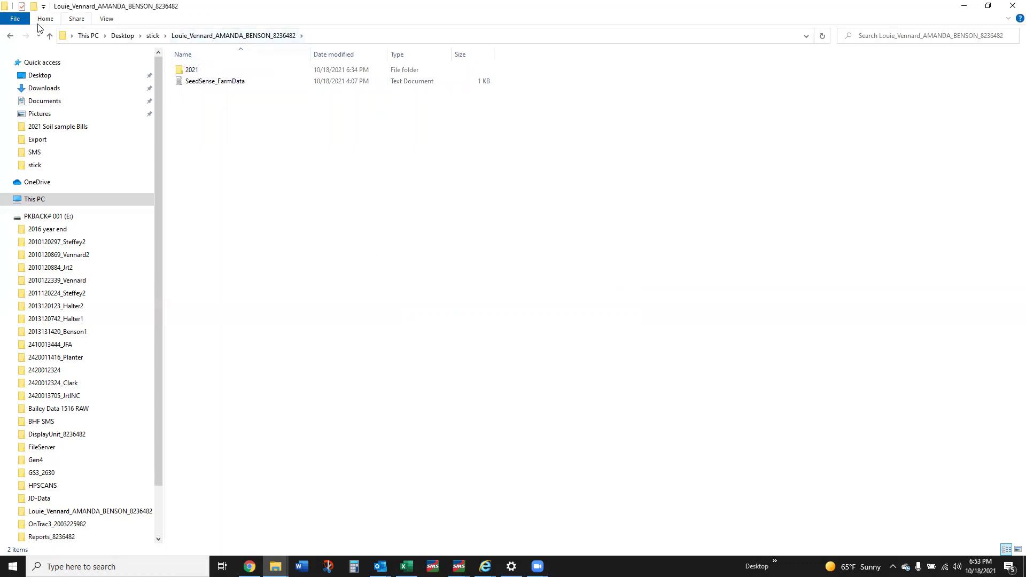
Step: Widen the Name column in stick and recheck the customer-named export folder's contents
left_click(13, 39)
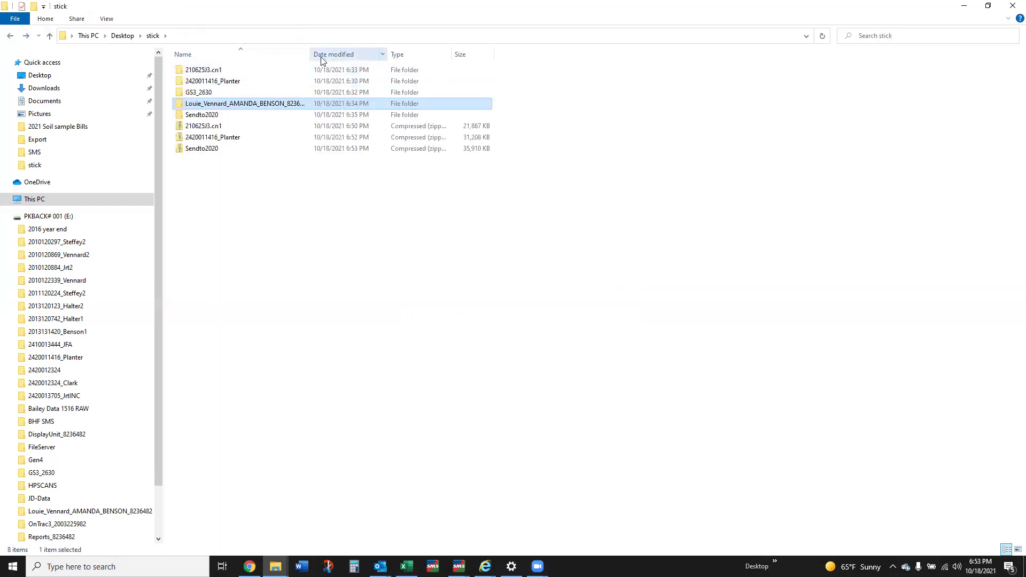
left_click_drag(310, 50, 419, 51)
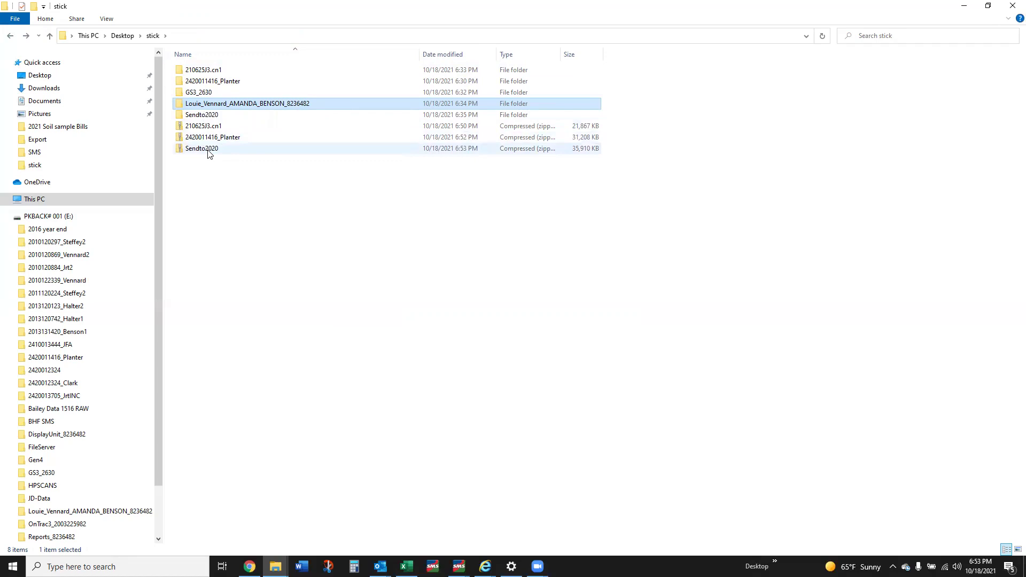
double_click(217, 104)
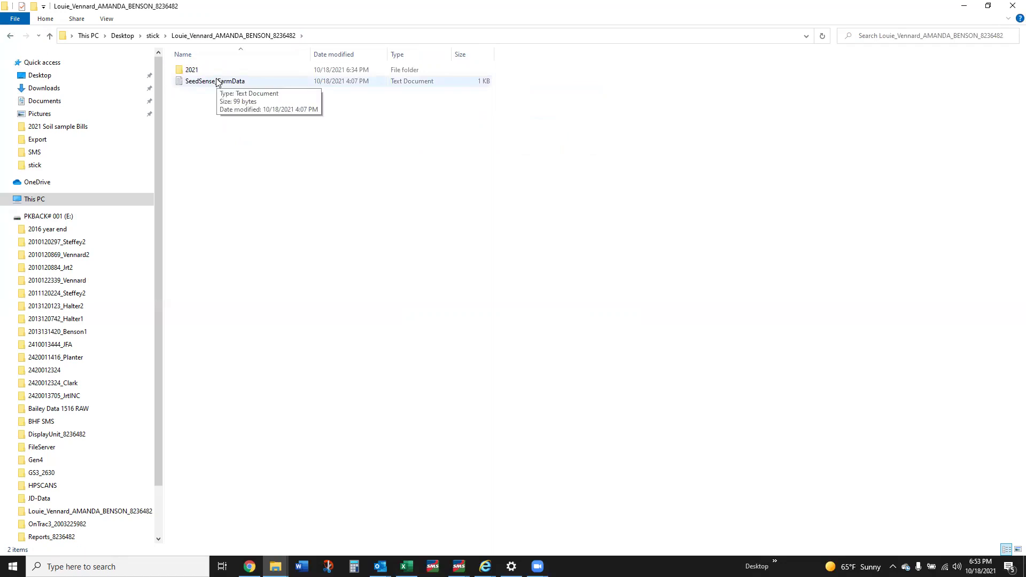
left_click(10, 35)
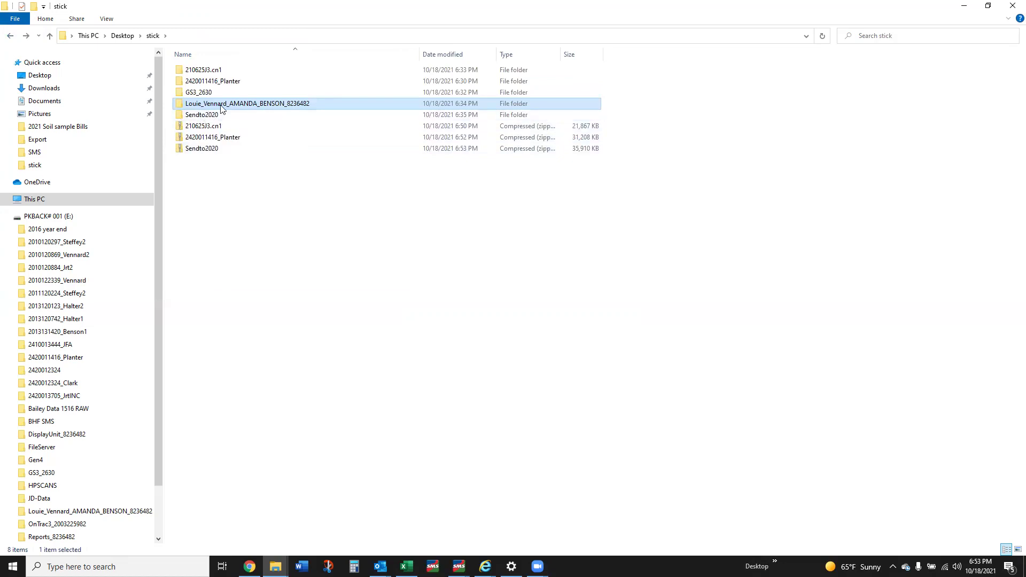
mouse_move(221, 108)
mouse_move(254, 109)
Step: Zip the customer-named export folder into its own archive, then open GS3_2630
right_click(258, 105)
mouse_move(313, 236)
left_click(422, 249)
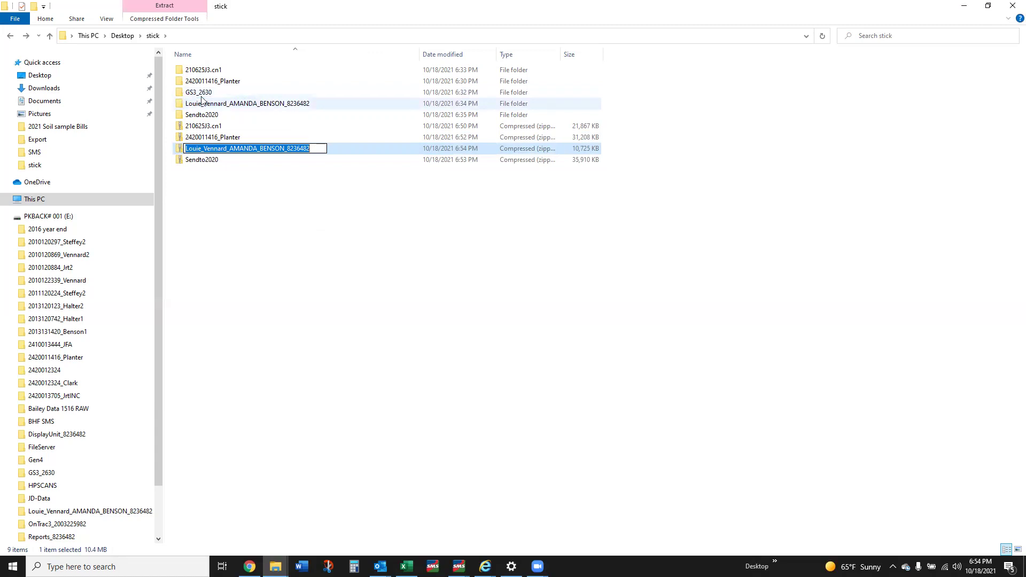
double_click(199, 96)
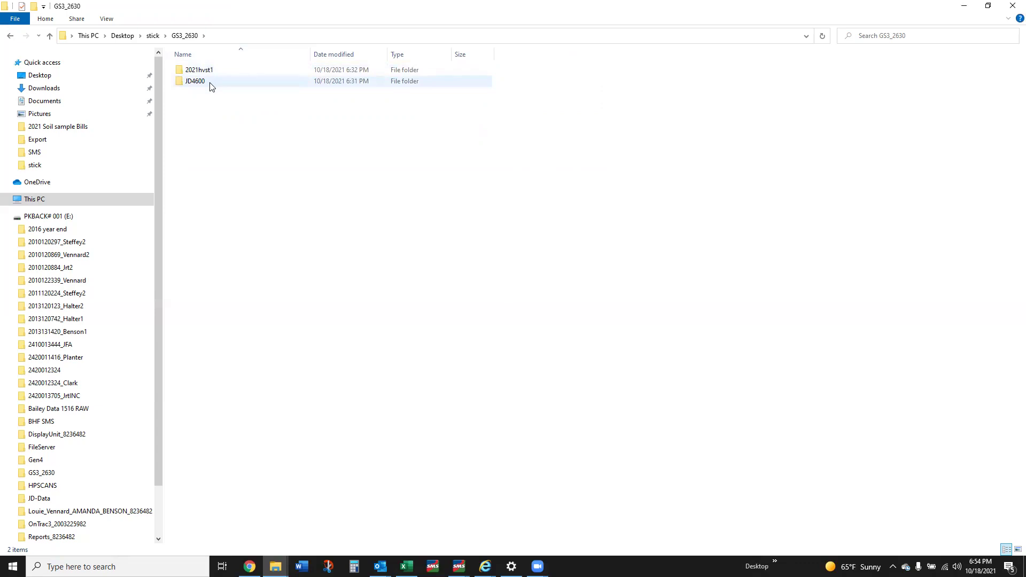
Step: Inspect GS3_2630's JD4600 > RCD > EIC folders, then return to stick
double_click(210, 83)
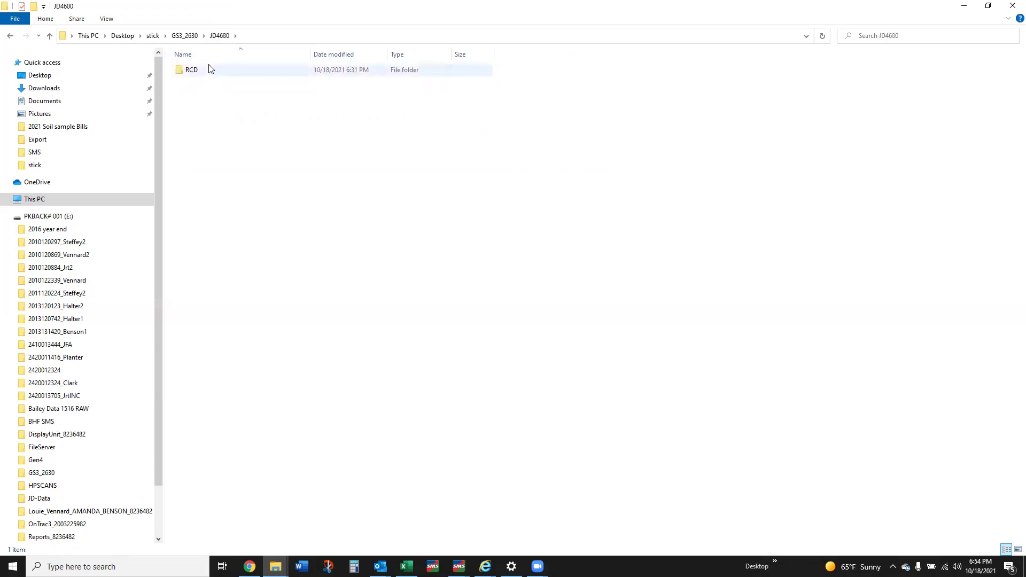
double_click(211, 73)
double_click(212, 74)
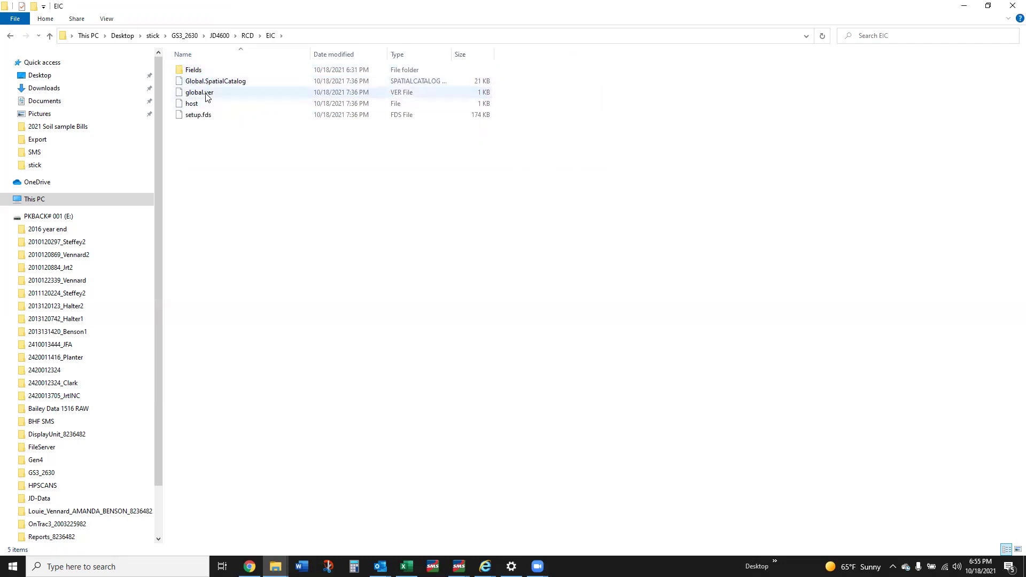
left_click(10, 38)
left_click(10, 37)
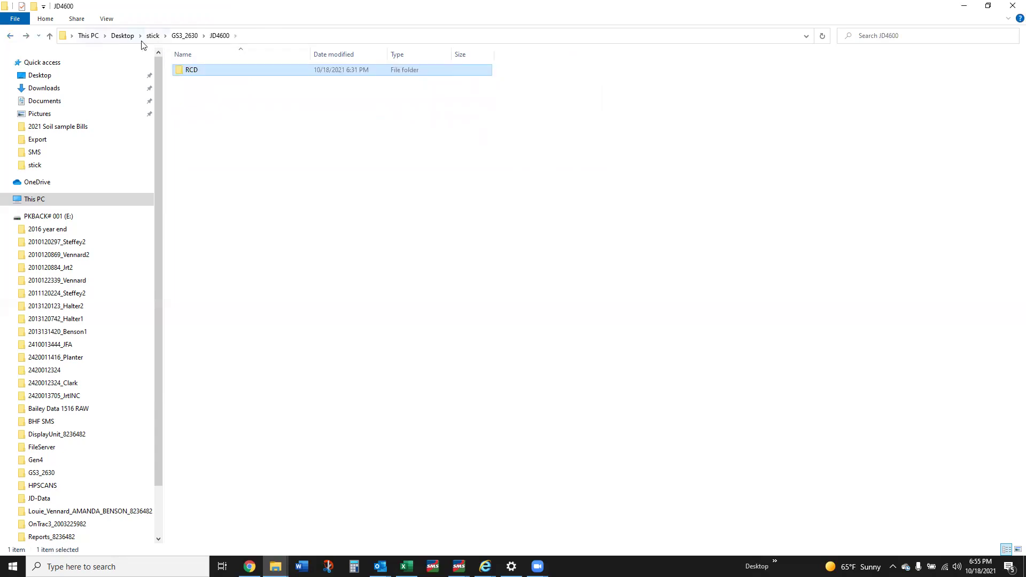
left_click(9, 37)
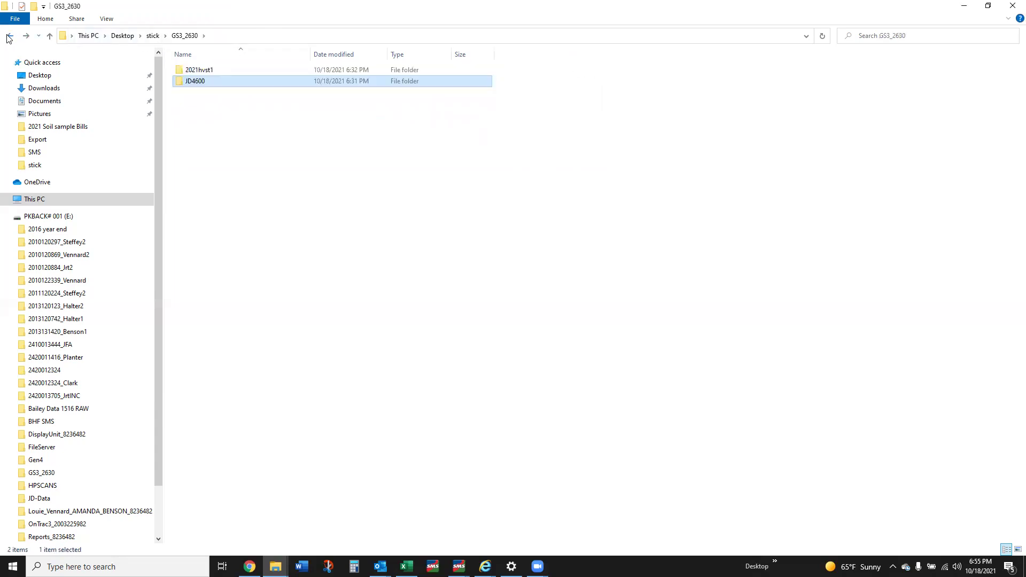
left_click(9, 37)
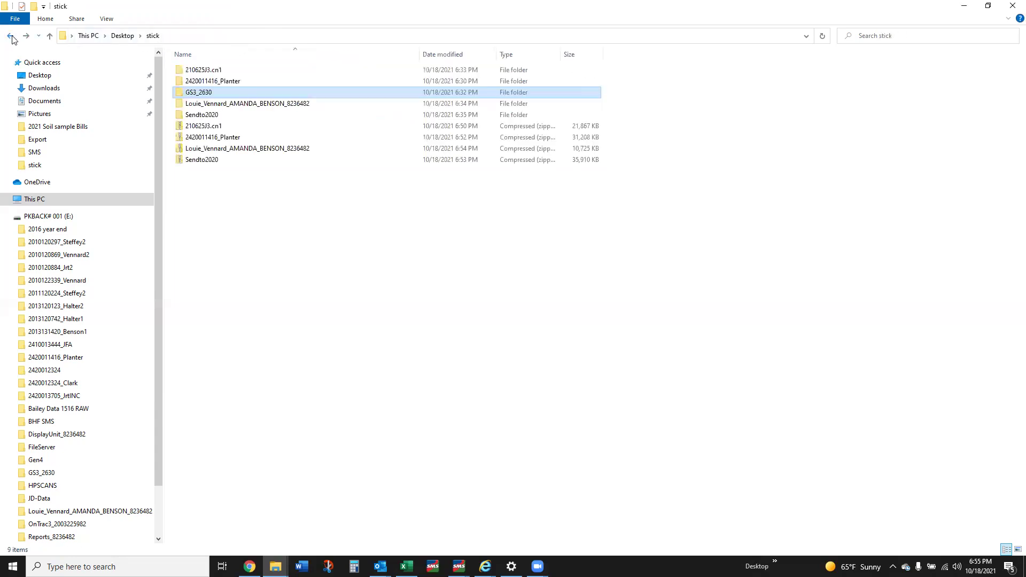
Step: Open GS3_2630 to view its 2021hvst1 and JD4600 subfolders
double_click(205, 93)
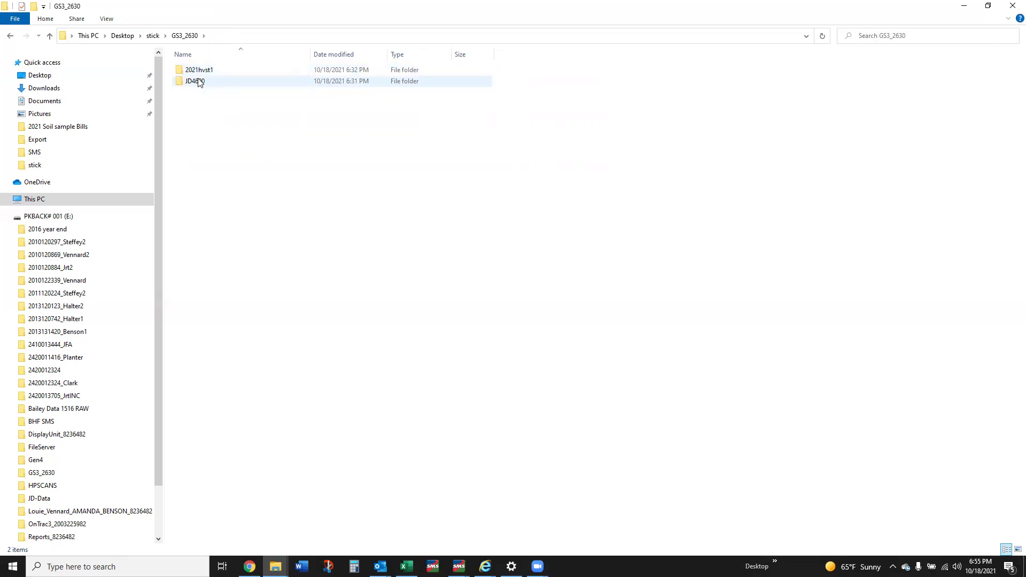
mouse_move(199, 82)
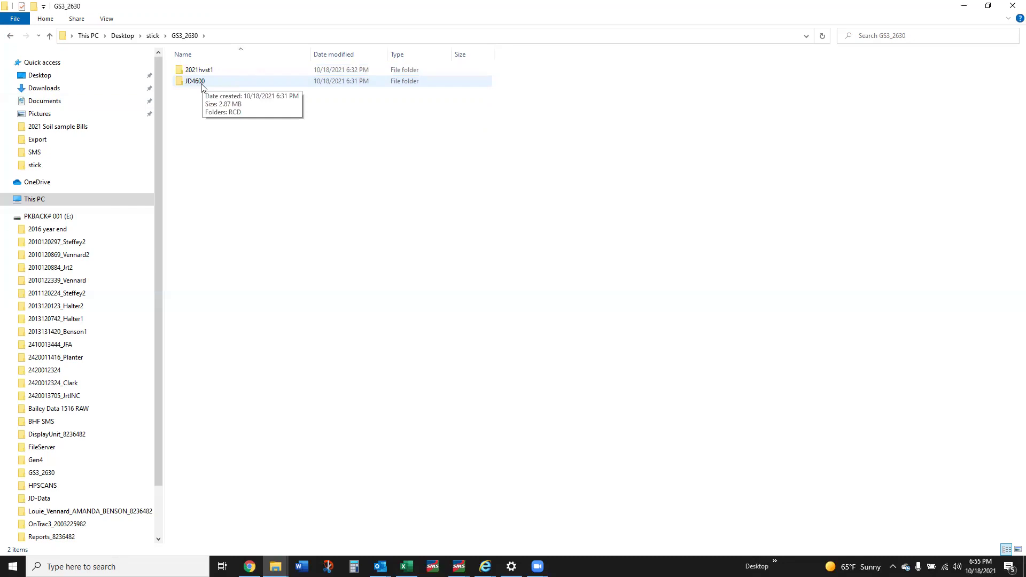
Step: Back in stick, send the GS3_2630 folder to a Compressed (zipped) folder
left_click(10, 35)
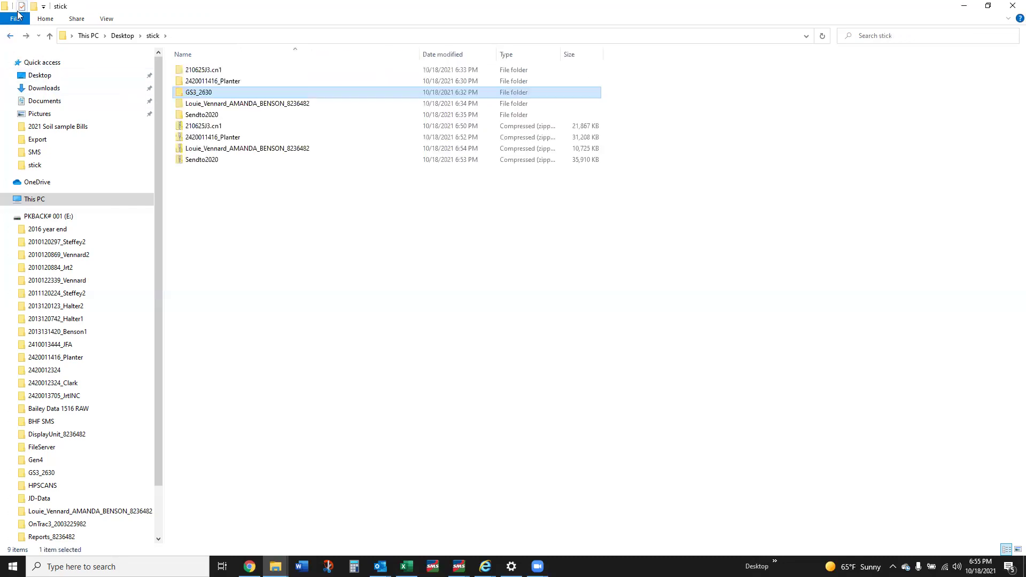
right_click(211, 93)
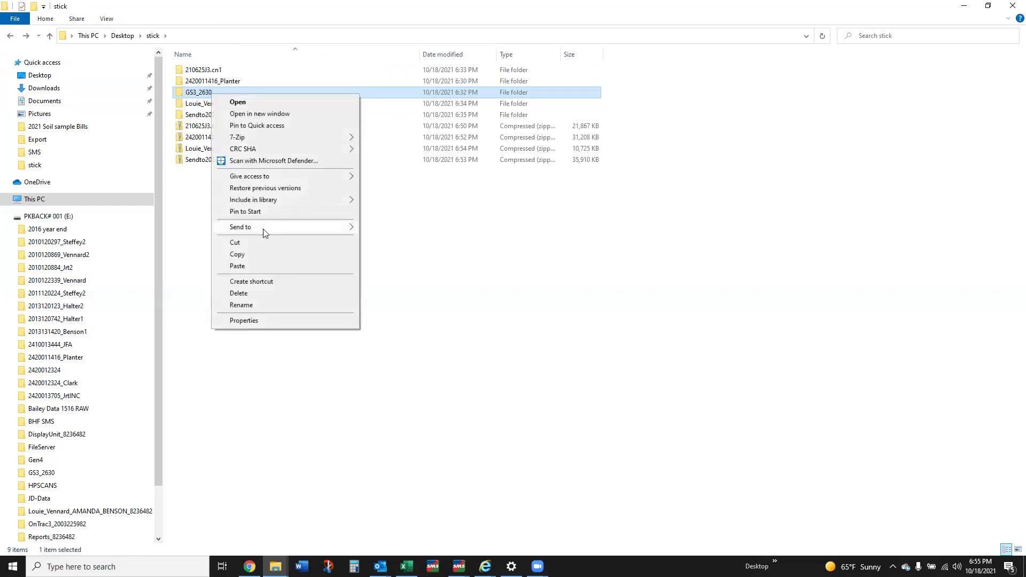
mouse_move(317, 227)
left_click(412, 240)
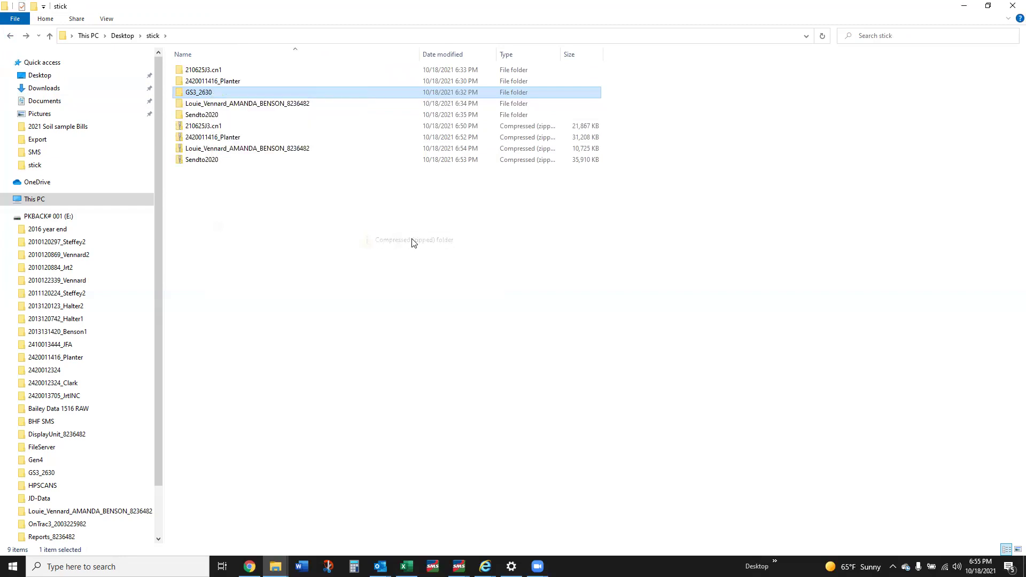